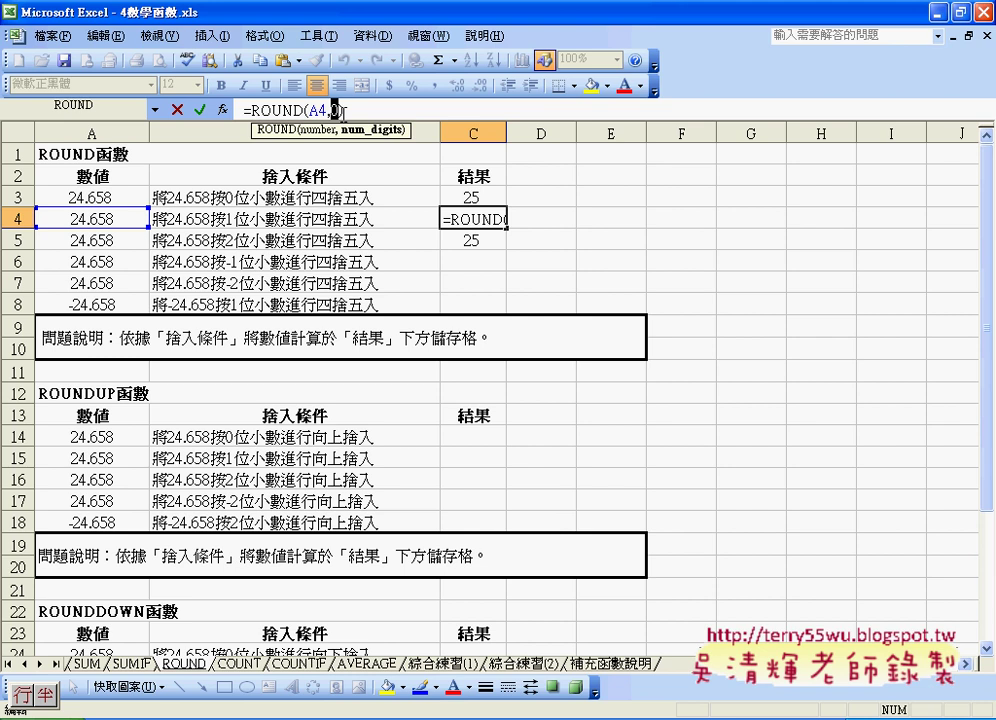
# Change the ROUND formula in C4 to =ROUND(A4,1) and display its result with one decimal place
pyautogui.write('1)')
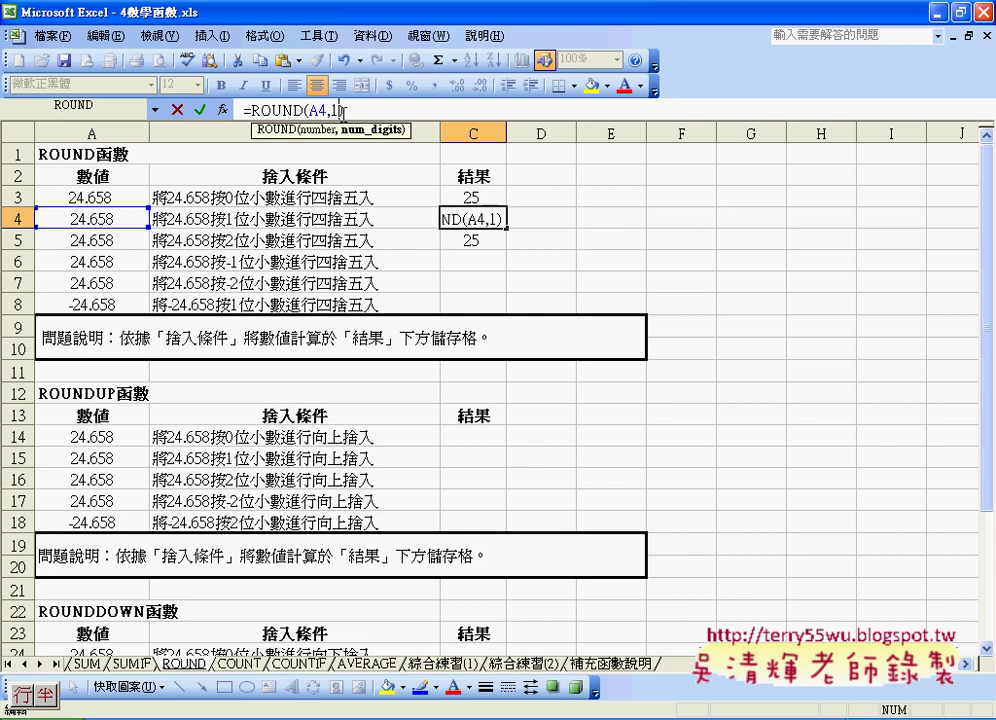
pyautogui.click(200, 109)
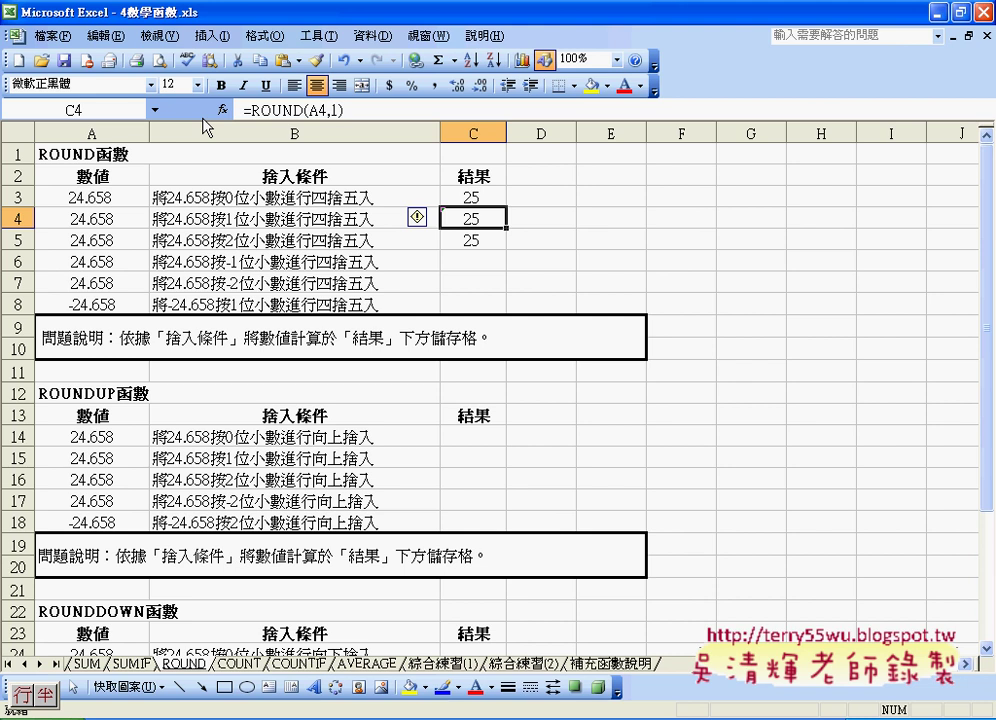
pyautogui.click(458, 86)
pyautogui.click(458, 86)
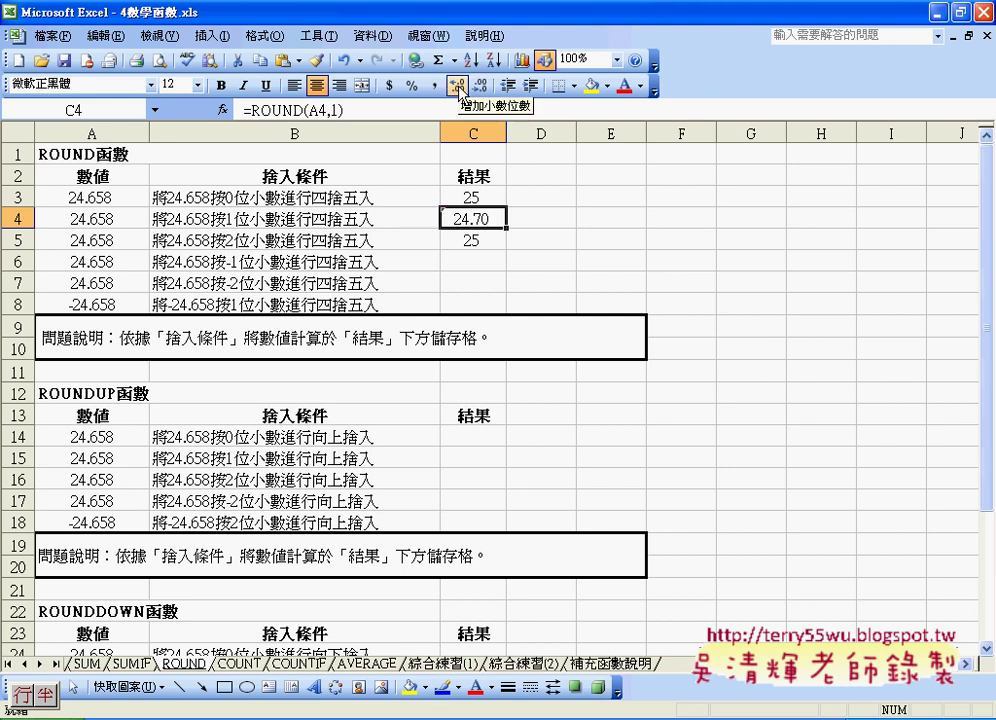
pyautogui.click(459, 88)
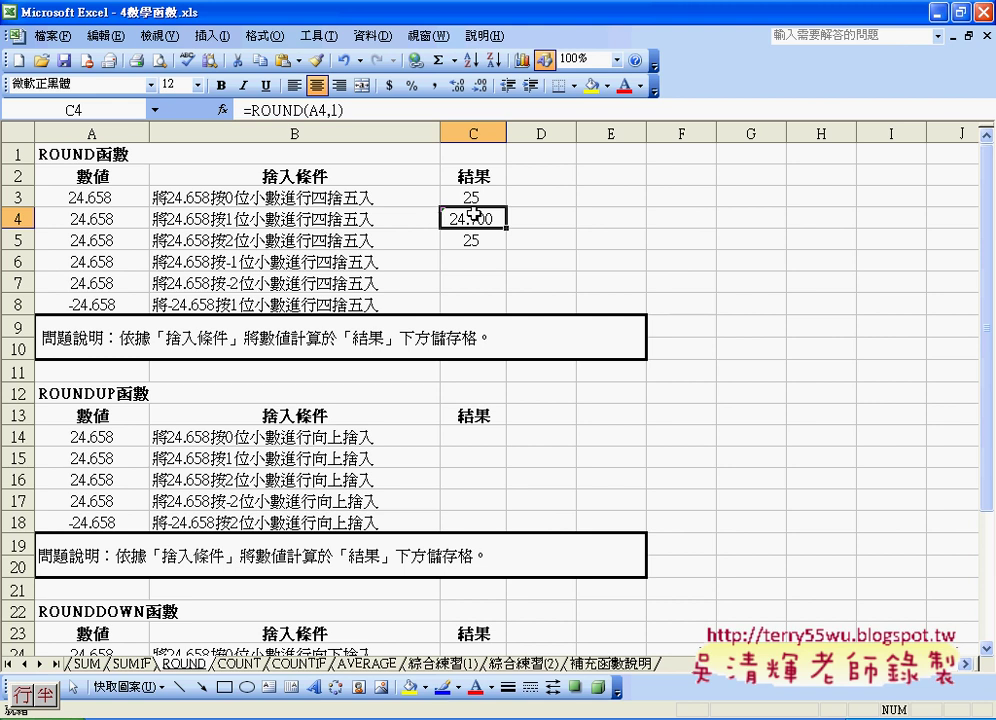
pyautogui.click(481, 85)
pyautogui.click(481, 85)
# Change the ROUND formula in C5 to round A5 to 2 digits
pyautogui.click(481, 238)
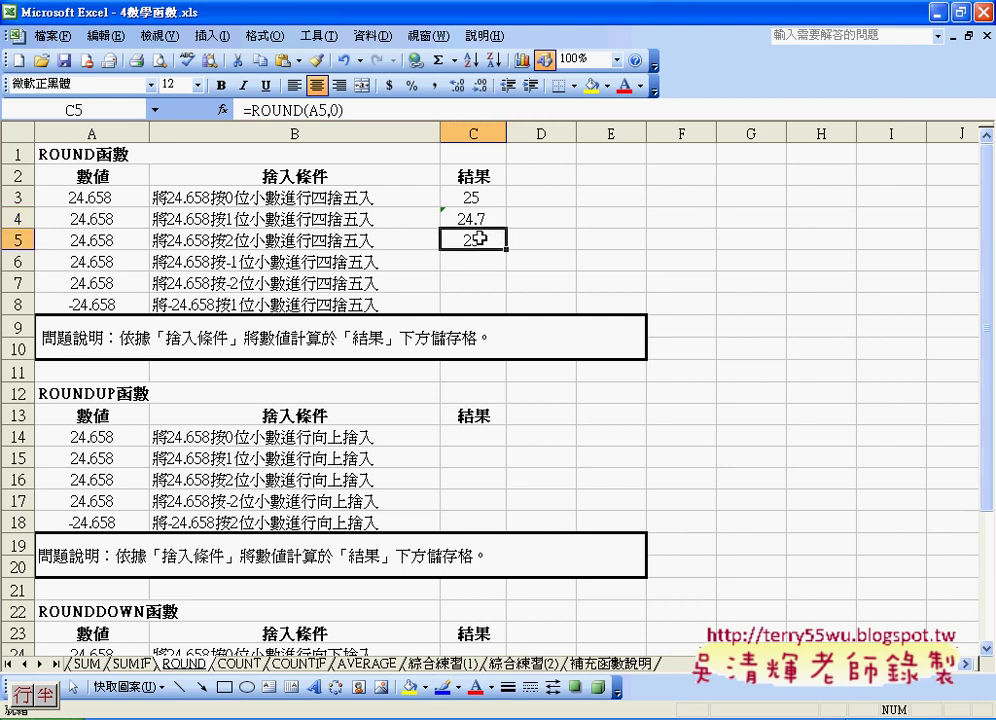
pyautogui.click(333, 110)
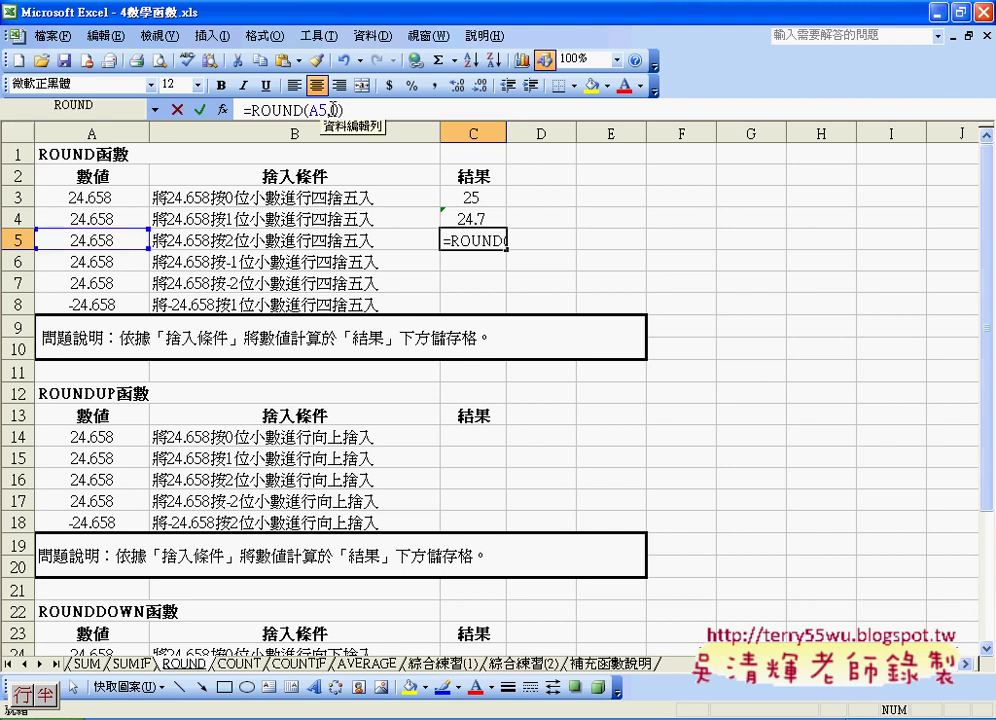
pyautogui.doubleClick(334, 110)
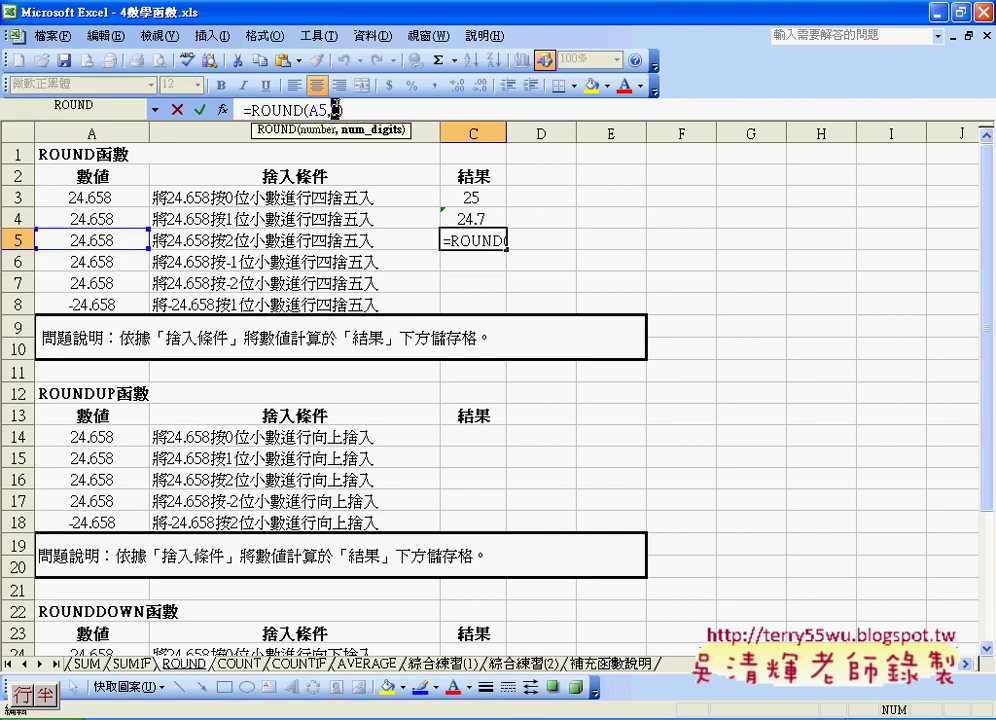
pyautogui.write('2')
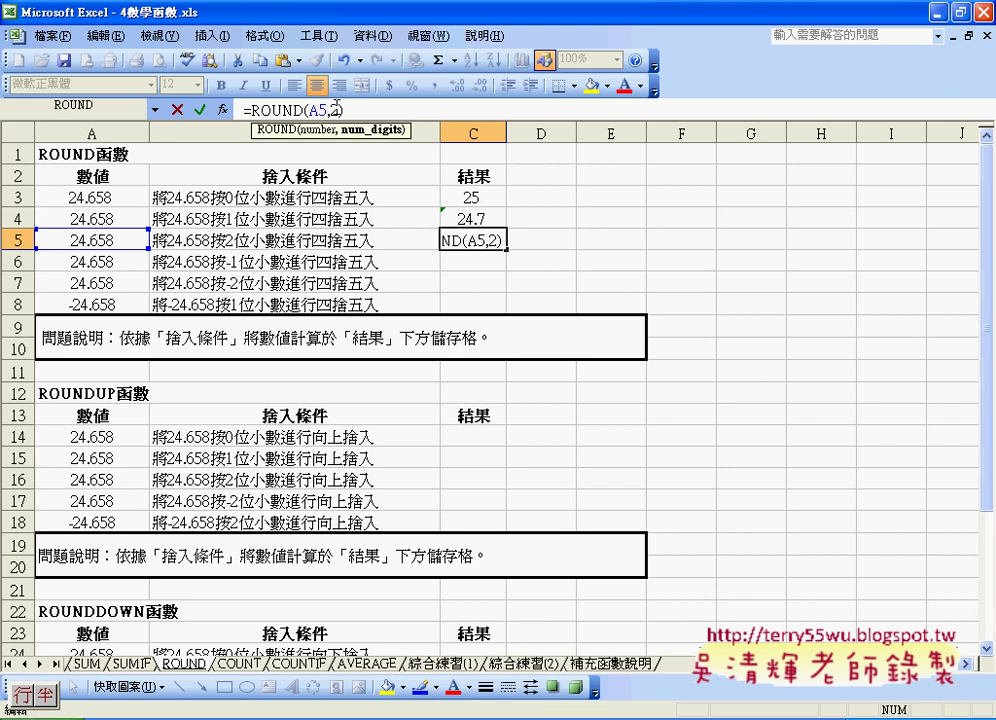
pyautogui.press('Return')
# Display the result in C5 with more decimal places to check the rounding, ending at two decimals
pyautogui.click(472, 240)
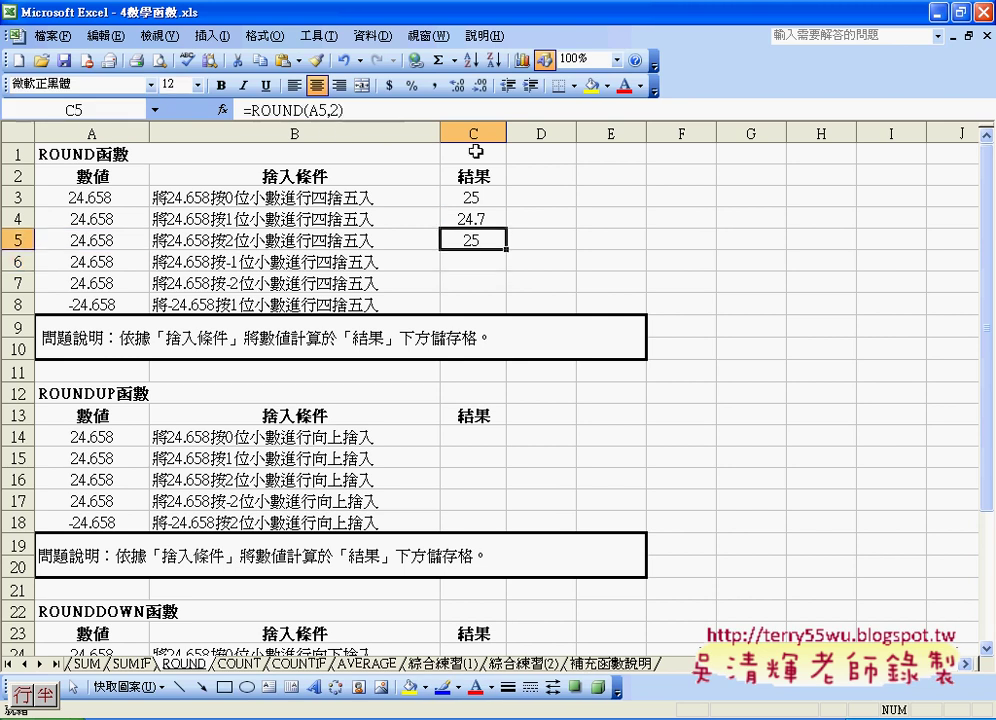
pyautogui.click(462, 88)
pyautogui.click(462, 88)
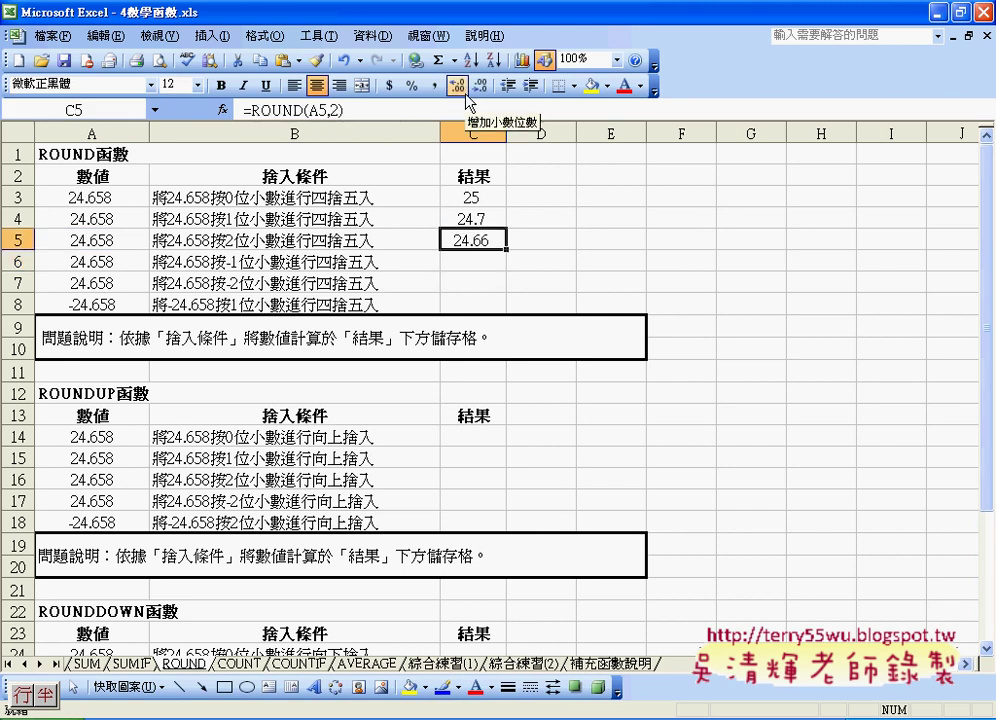
pyautogui.click(465, 92)
pyautogui.click(465, 92)
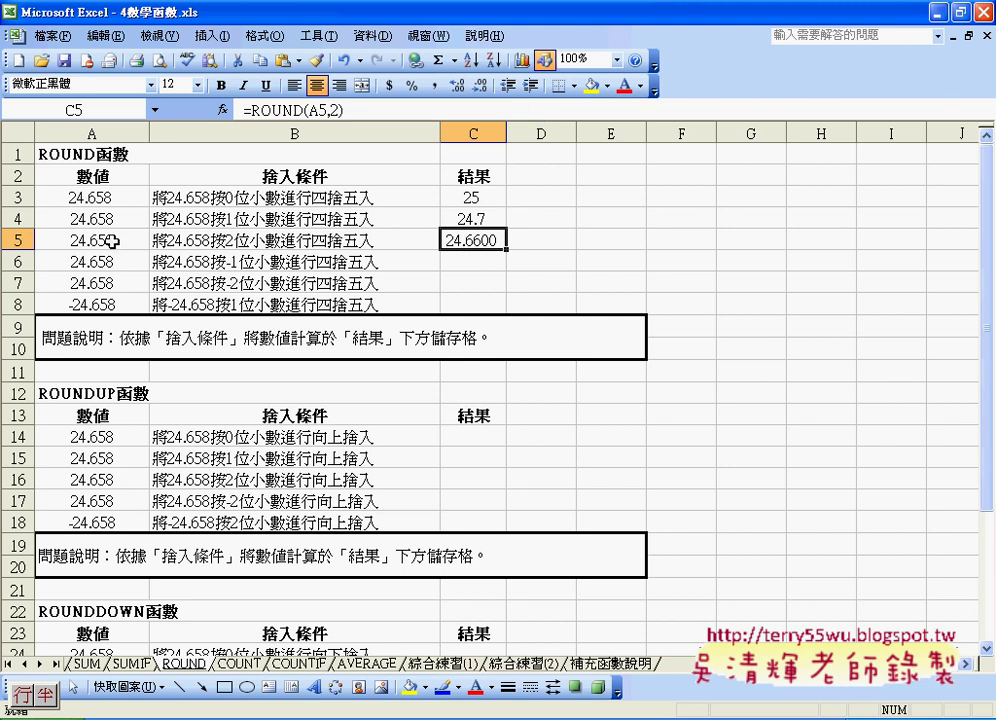
pyautogui.click(483, 85)
pyautogui.click(483, 85)
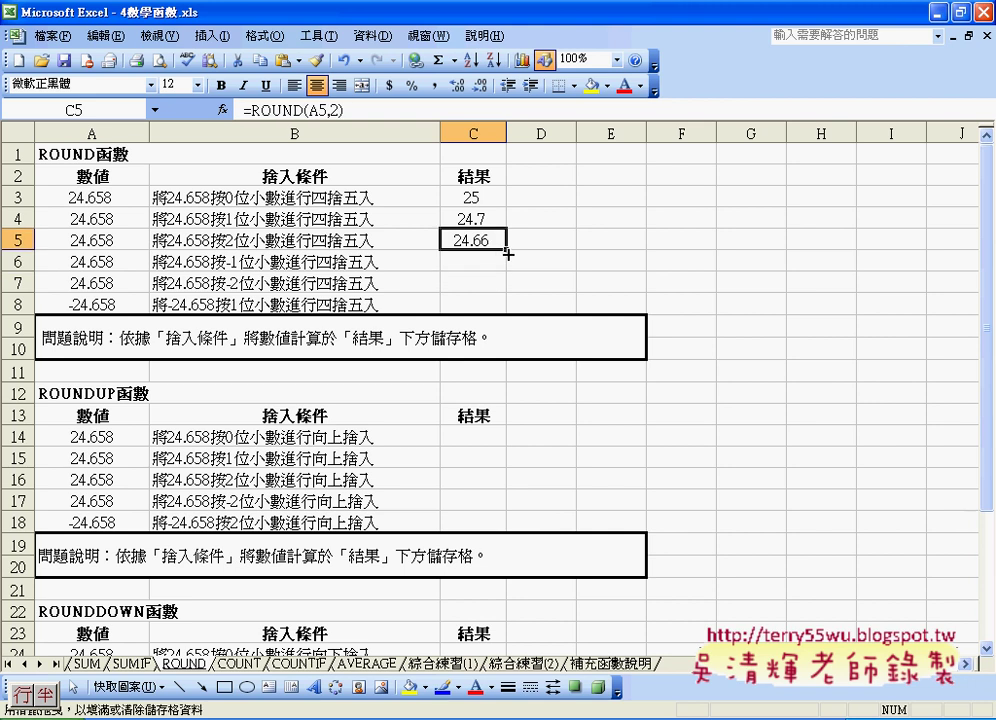
# Fill the ROUND formula from C5 down through C7
pyautogui.moveTo(507, 255); pyautogui.dragTo(510, 291)
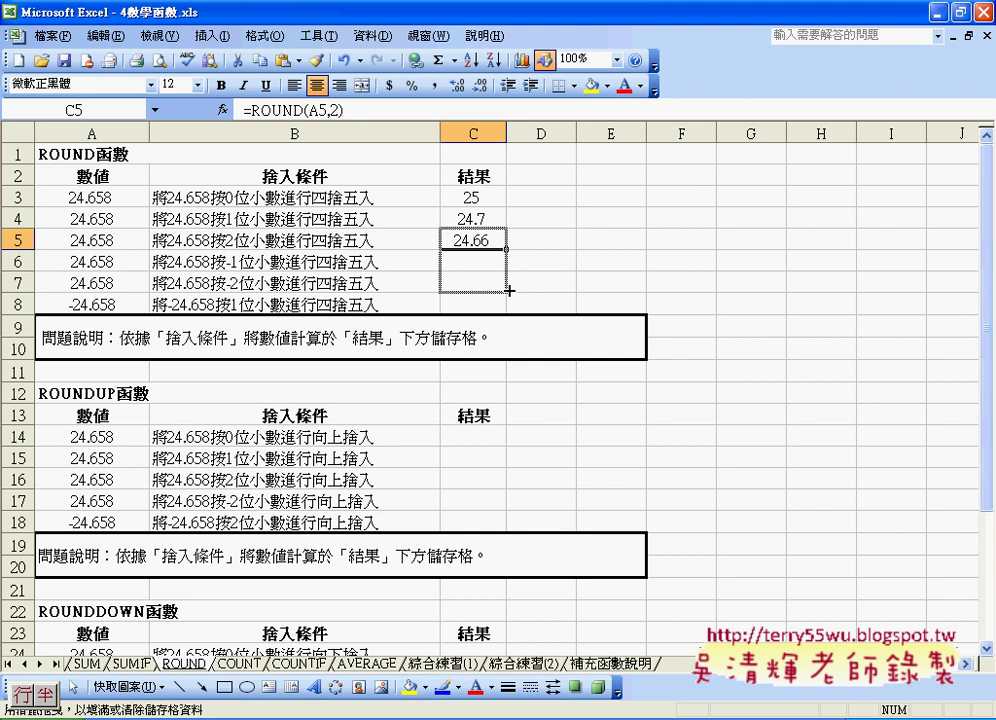
pyautogui.moveTo(510, 291); pyautogui.dragTo(511, 294)
# Change the formula in C6 to =ROUND(A6,-1) and display its result without decimal places
pyautogui.click(468, 260)
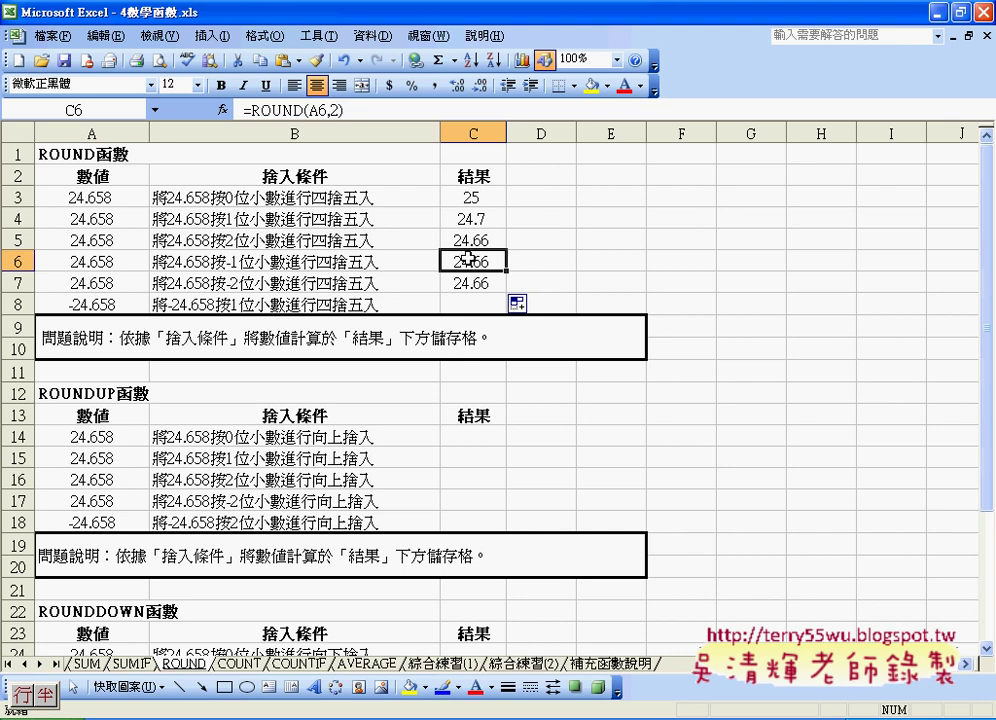
pyautogui.click(330, 108)
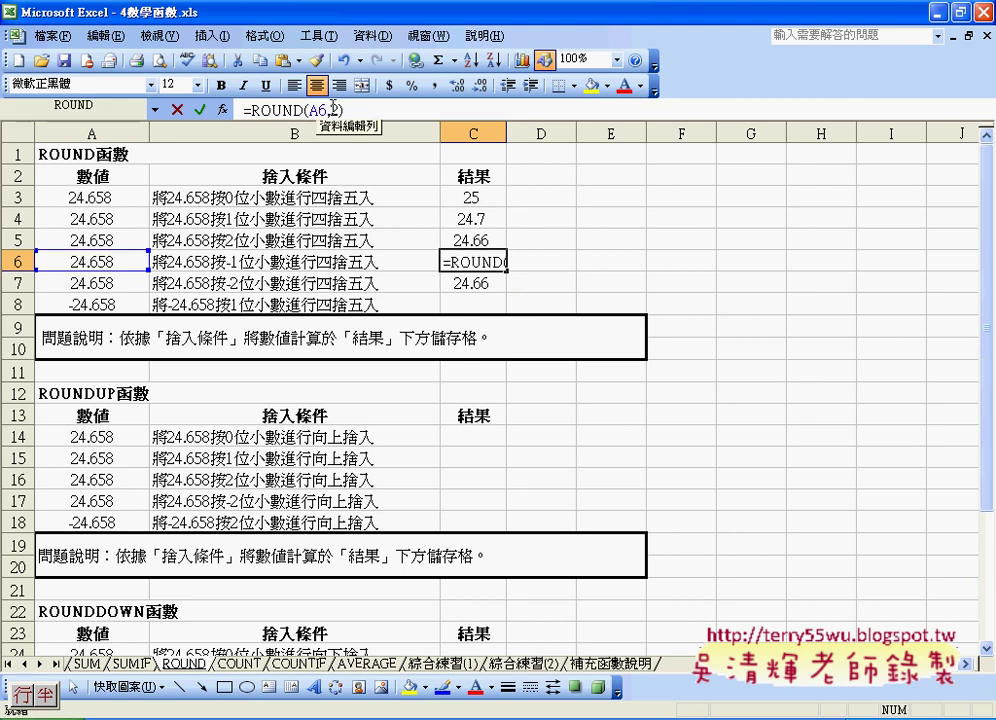
pyautogui.press('Delete')
pyautogui.write('-1')
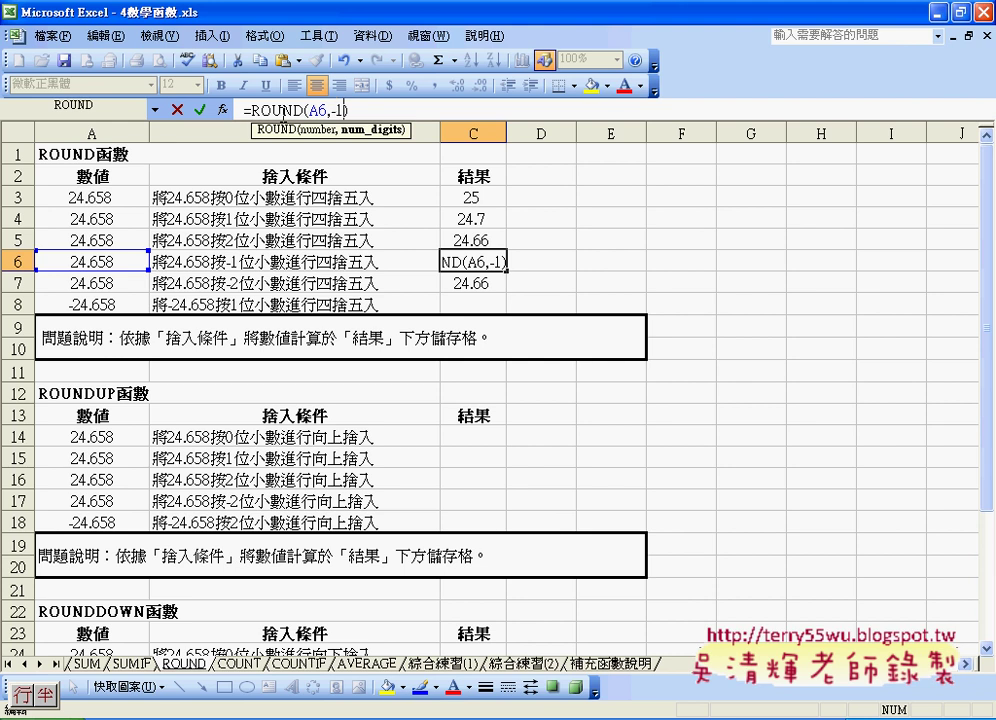
pyautogui.click(203, 110)
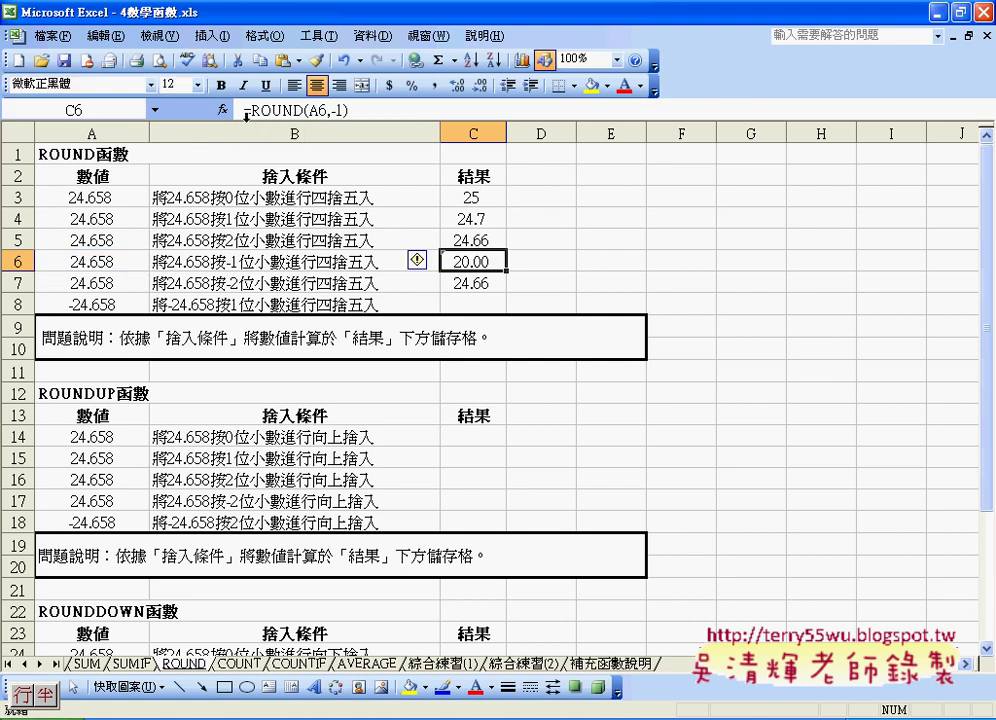
pyautogui.click(482, 85)
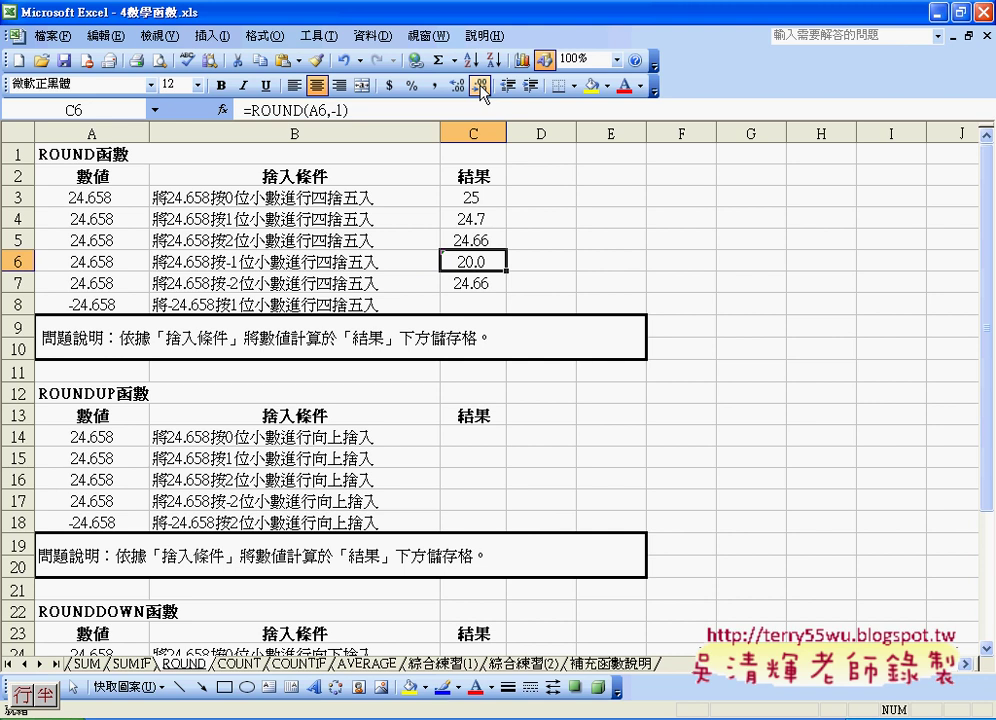
pyautogui.click(482, 85)
# Change the formula in C7 to =ROUND(A7,-2) and display its result without decimal places
pyautogui.click(476, 284)
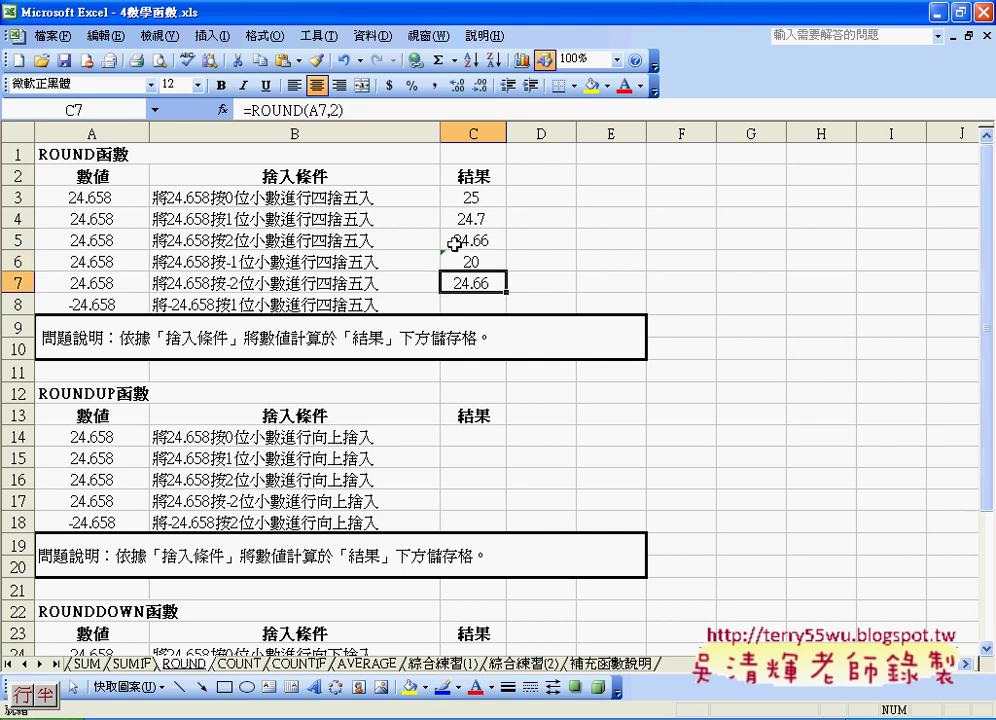
pyautogui.click(335, 110)
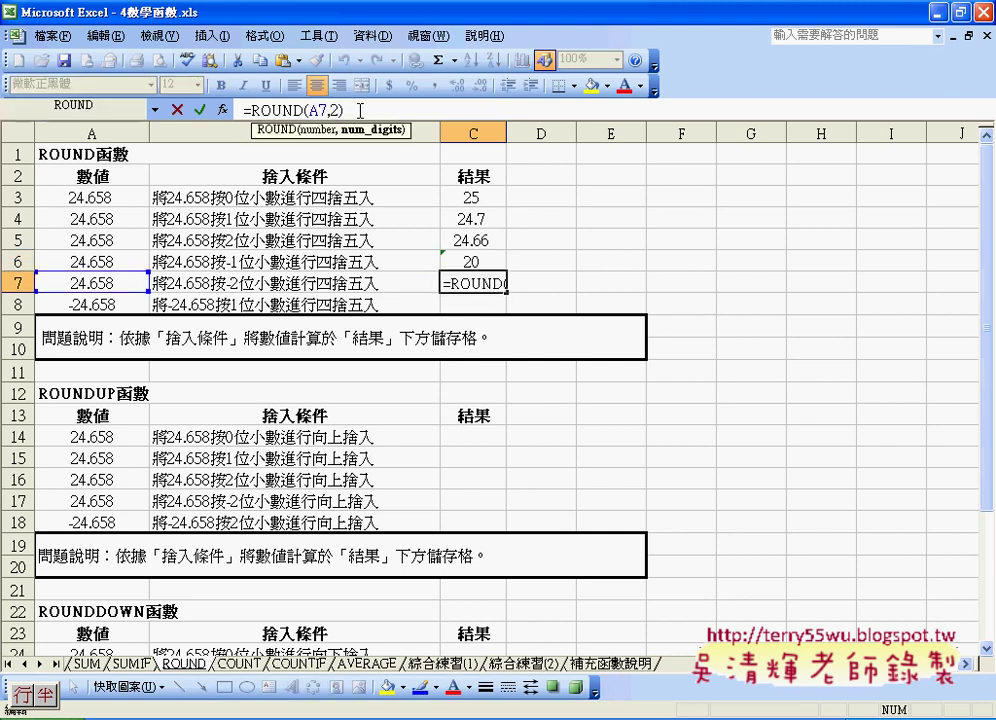
pyautogui.write('-')
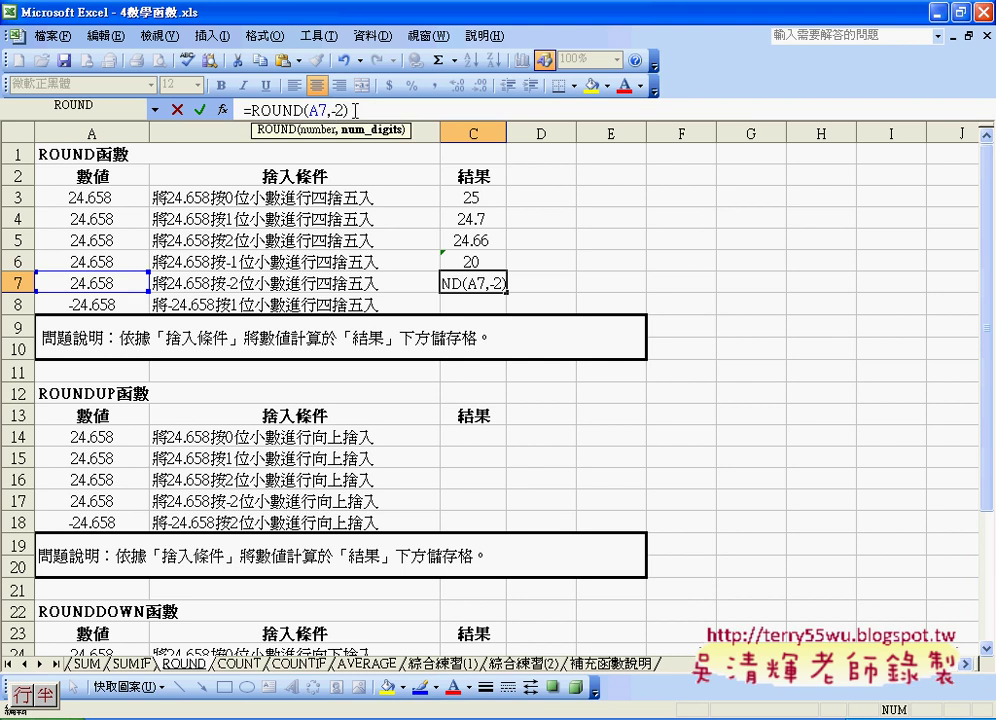
pyautogui.click(201, 109)
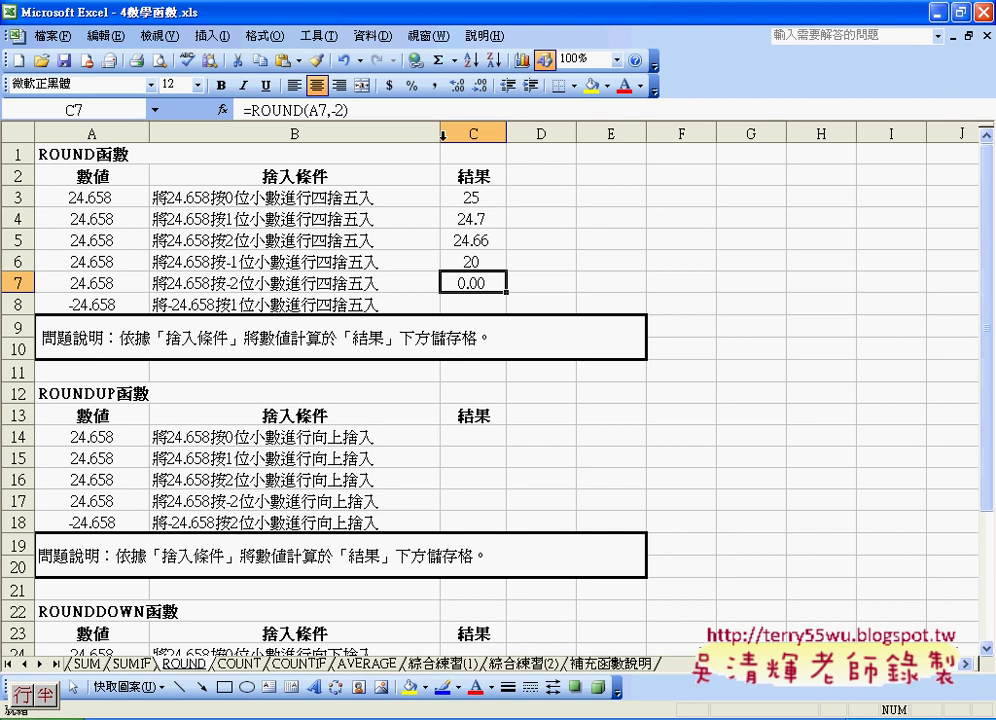
pyautogui.click(481, 86)
pyautogui.click(481, 86)
# Fill the formula from C7 down into C8 and change it to =ROUND(A8,1)
pyautogui.click(456, 305)
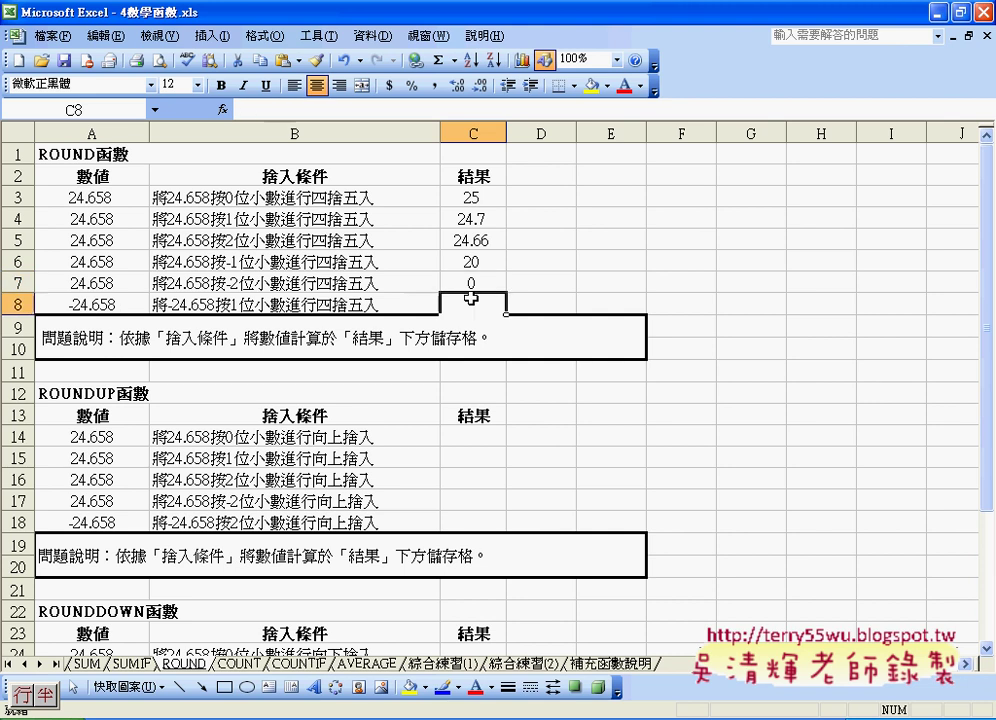
pyautogui.click(500, 284)
pyautogui.moveTo(507, 291); pyautogui.dragTo(481, 305)
pyautogui.click(481, 305)
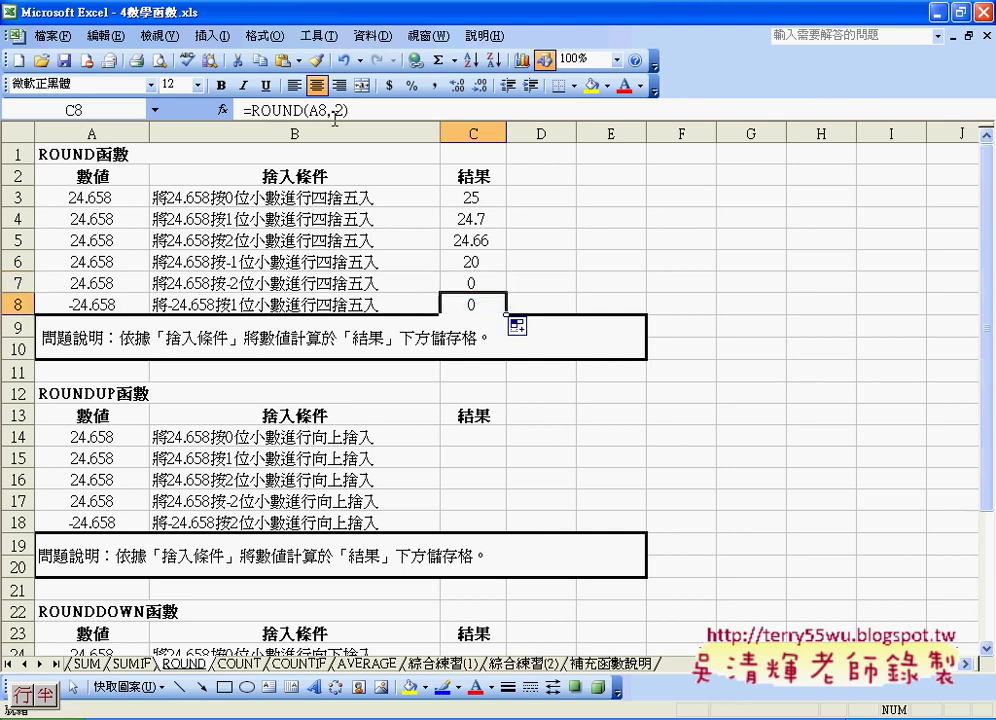
pyautogui.doubleClick(337, 111)
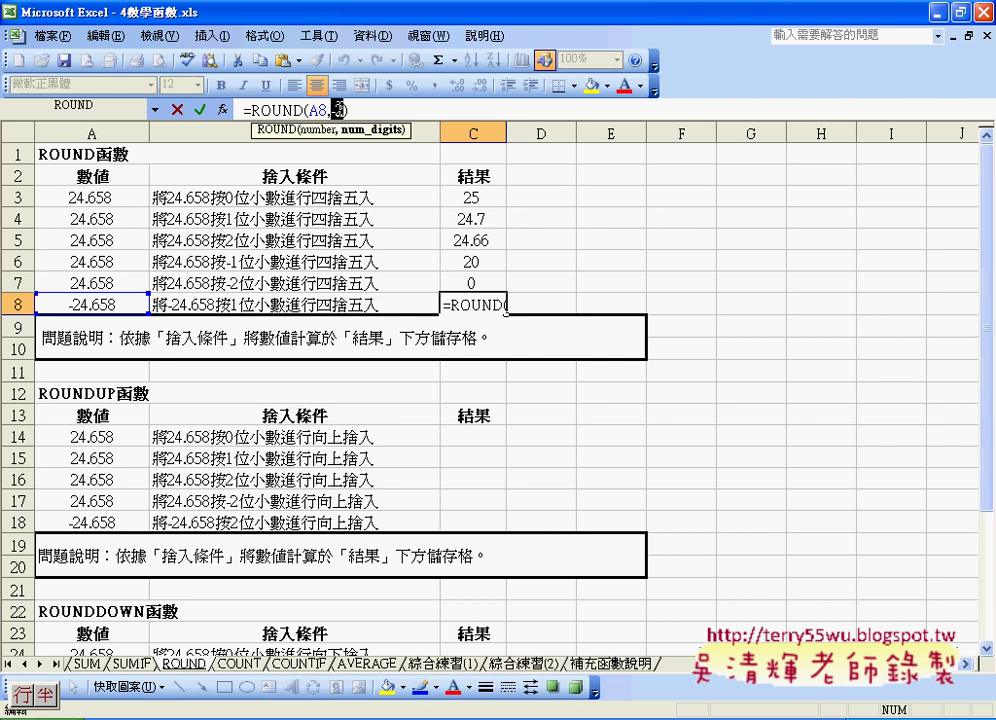
pyautogui.write('1')
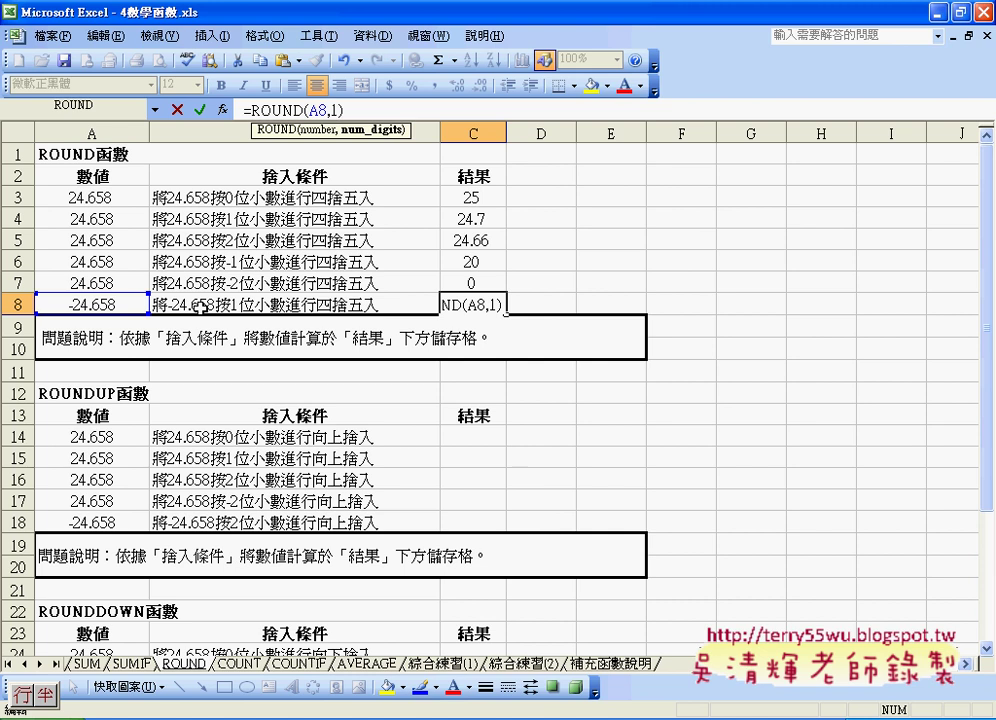
pyautogui.click(199, 109)
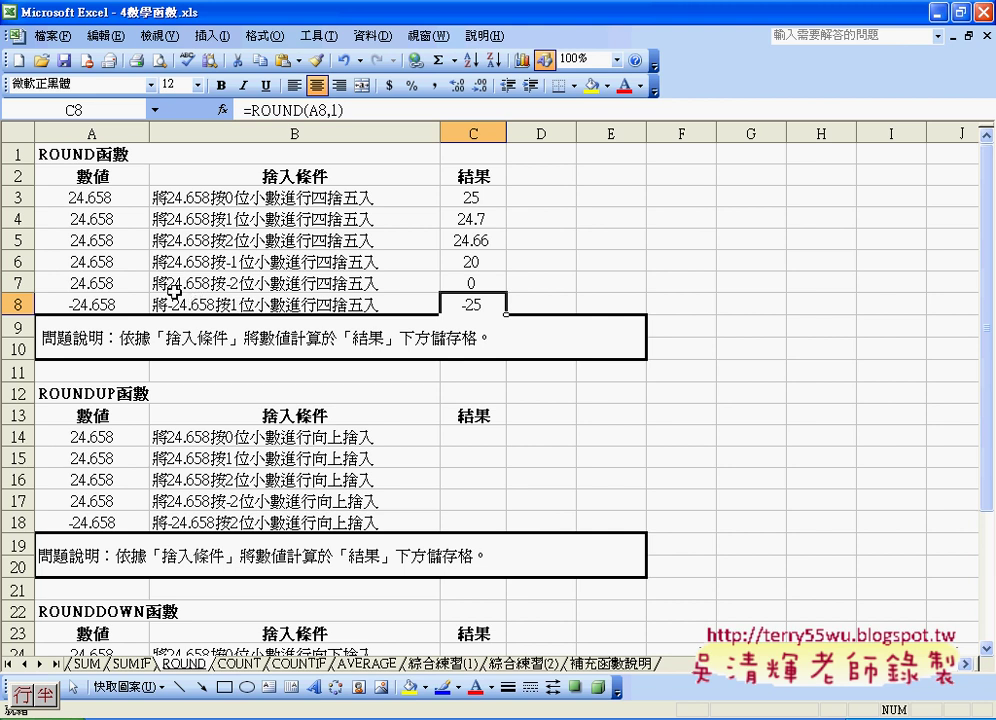
# Review the ROUNDUP and ROUNDDOWN exercise sections, underlining UP and DOWN in their headings in red
pyautogui.scroll(-1, 480, 288)
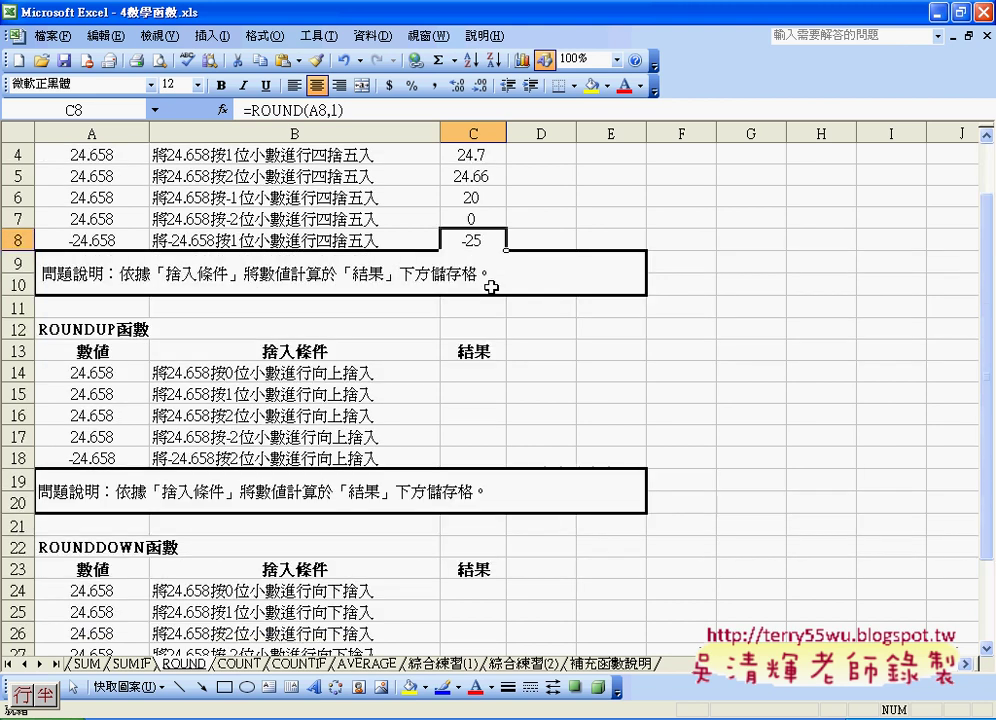
pyautogui.scroll(-1, 462, 240)
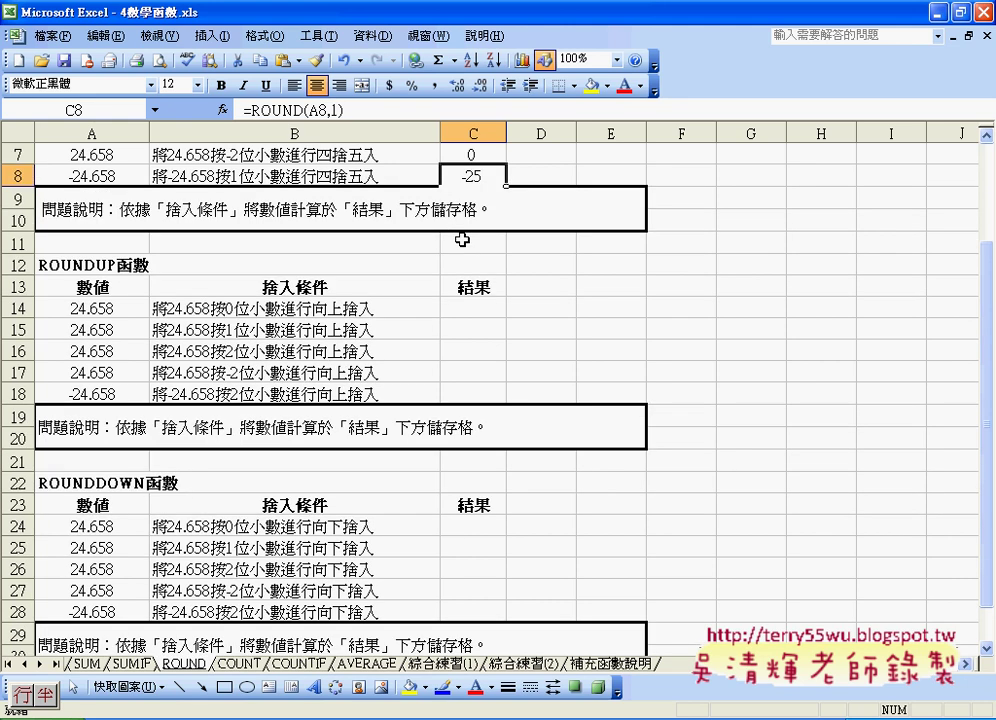
pyautogui.scroll(-1, 462, 240)
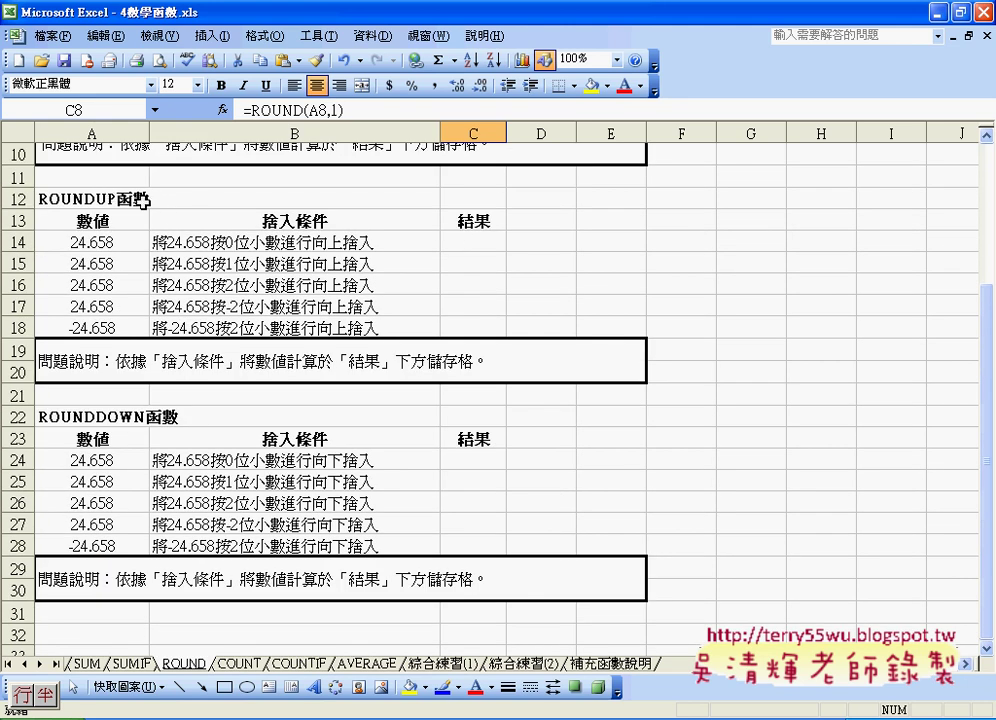
pyautogui.scroll(2, 140, 196)
pyautogui.scroll(-2, 160, 197)
pyautogui.moveTo(95, 207); pyautogui.dragTo(113, 207)
pyautogui.moveTo(100, 425); pyautogui.dragTo(147, 426)
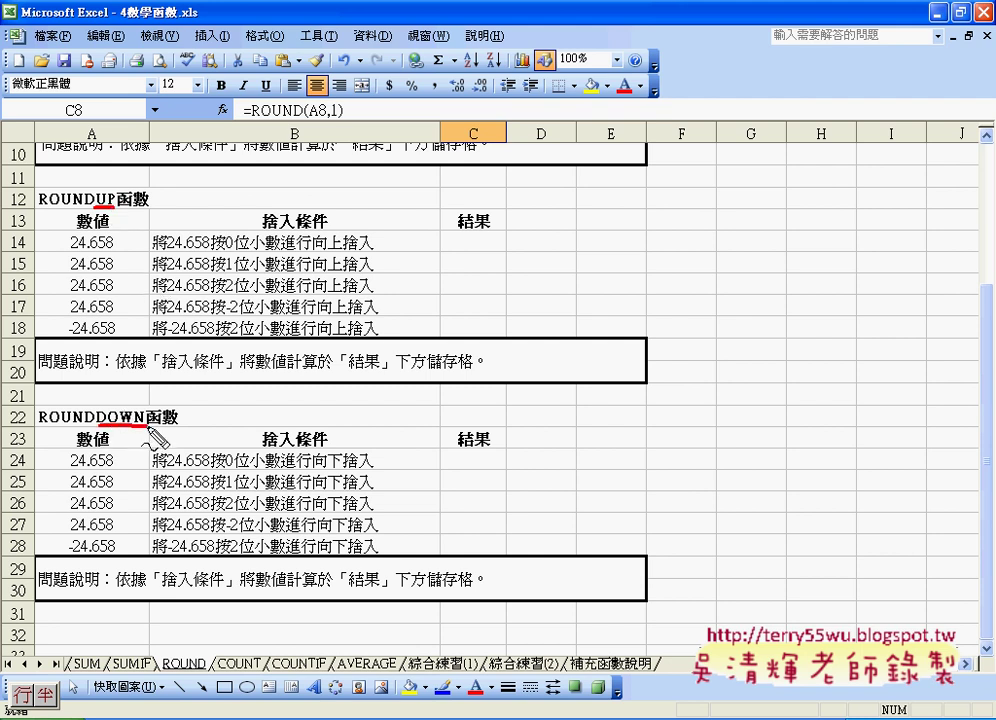